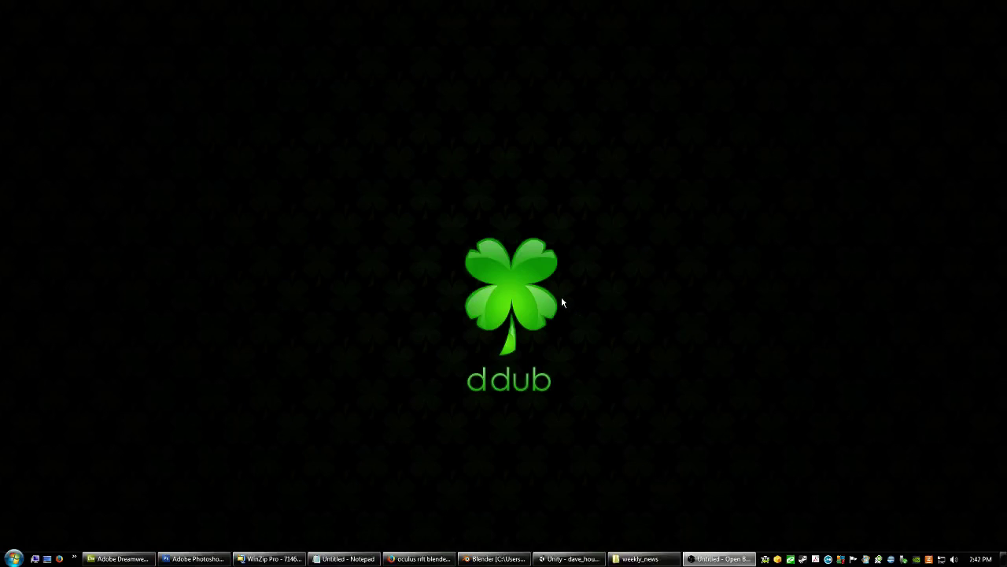
- Switch to Blender and examine the house exterior, selecting the floor, roof, walls and the couch behind the front window
left_click(508, 561)
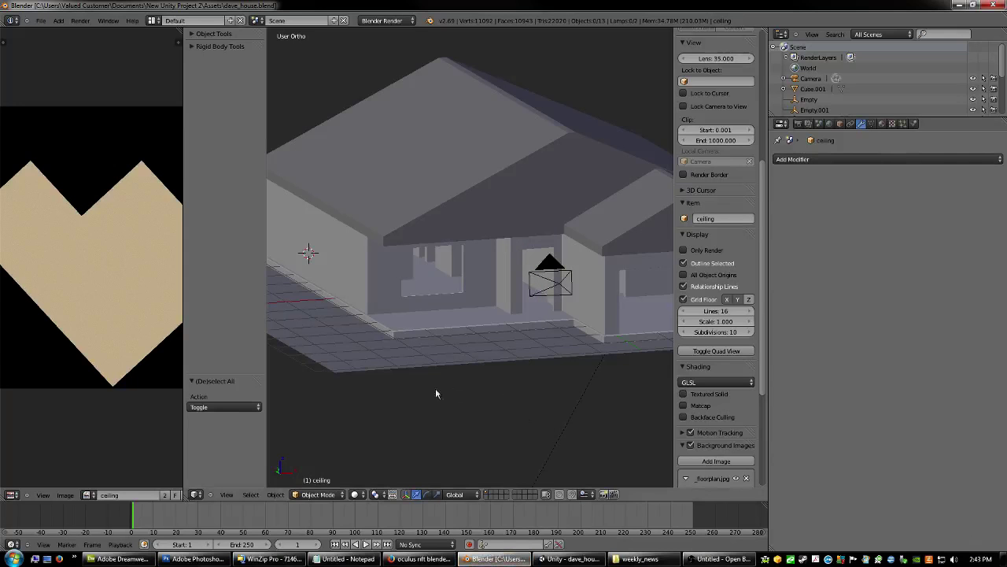
middle_click_drag(428, 406, 411, 417)
right_click(422, 327)
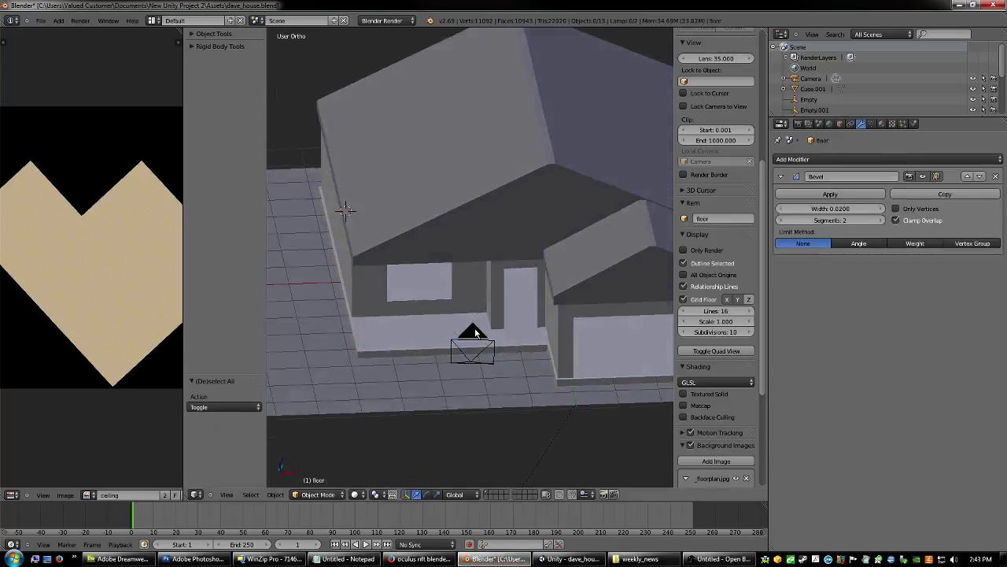
middle_click_drag(477, 334, 423, 218, "shift")
right_click(501, 158)
scroll(498, 269, "up", 2)
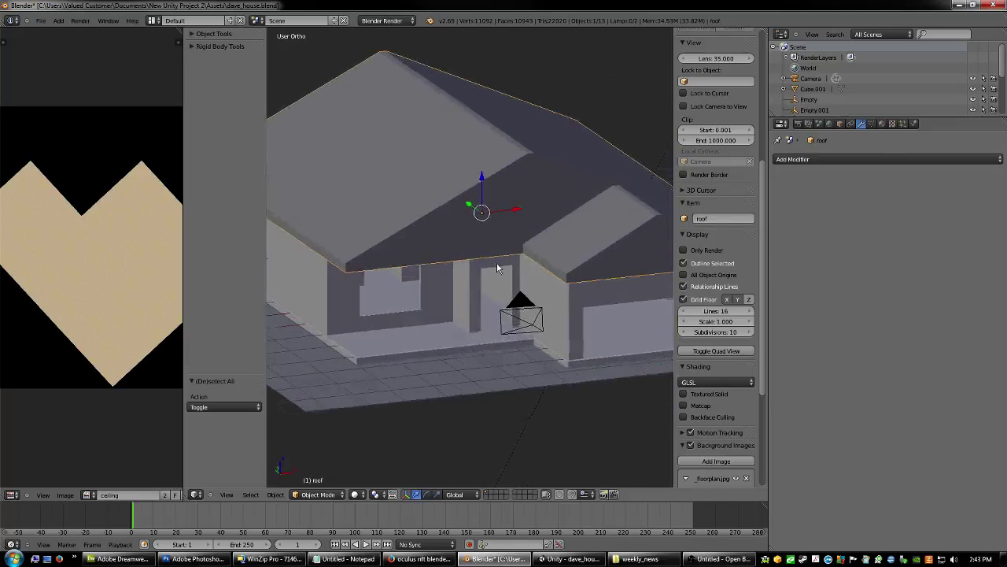
middle_click_drag(497, 265, 446, 283)
scroll(407, 314, "up", 1)
middle_click_drag(406, 314, 531, 264)
right_click(531, 265)
key("g")
right_click(527, 268)
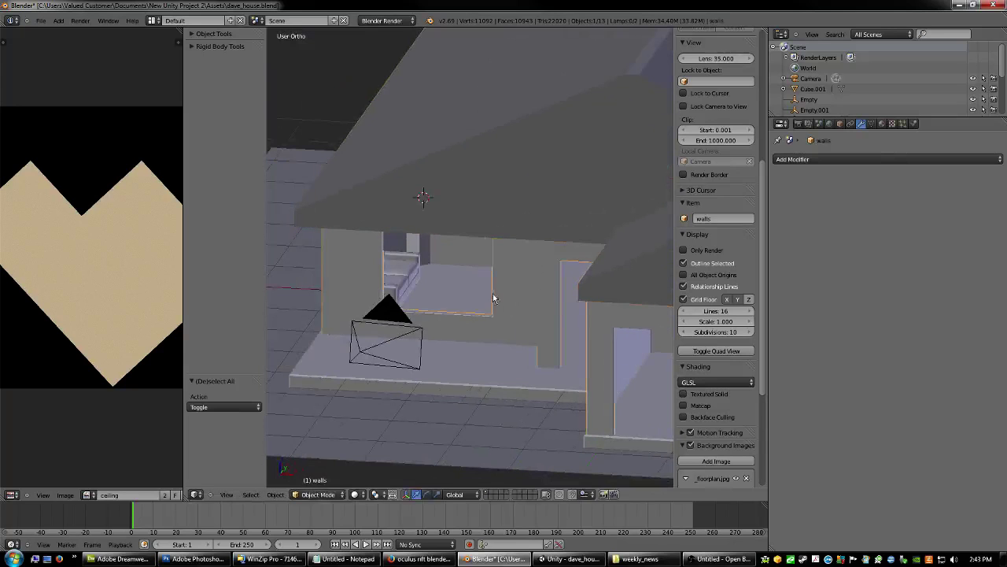
middle_click_drag(495, 295, 433, 296)
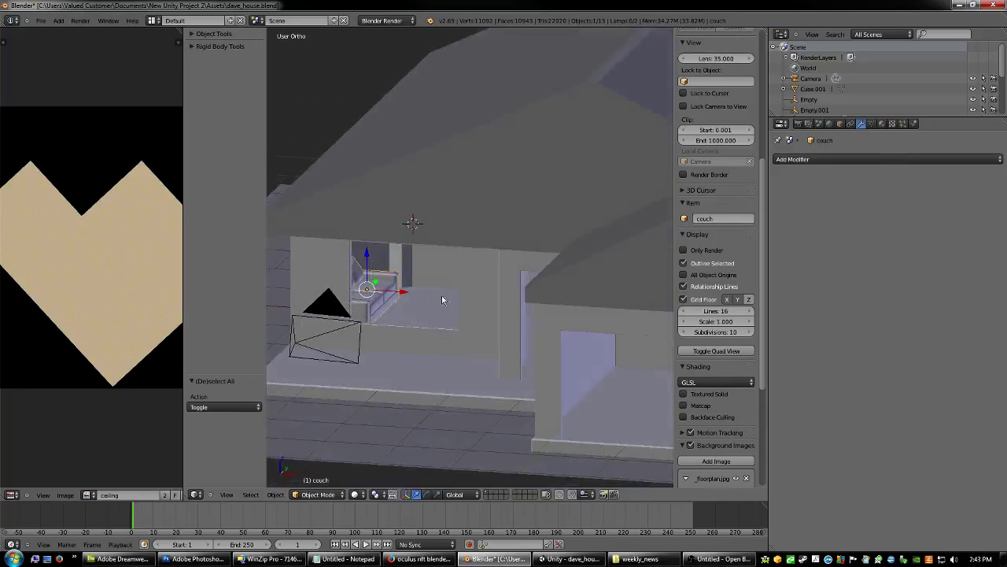
- Hide the roof and the ceiling to expose the rooms inside the house
mouse_move(438, 304)
middle_mouse_down()
mouse_move(422, 303)
mouse_move(432, 302)
middle_mouse_up()
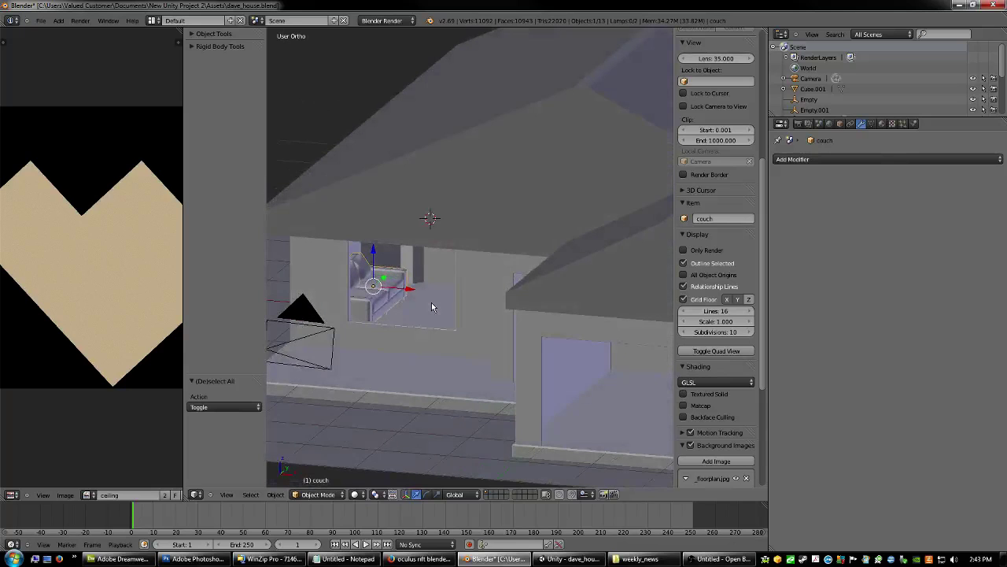
key("h")
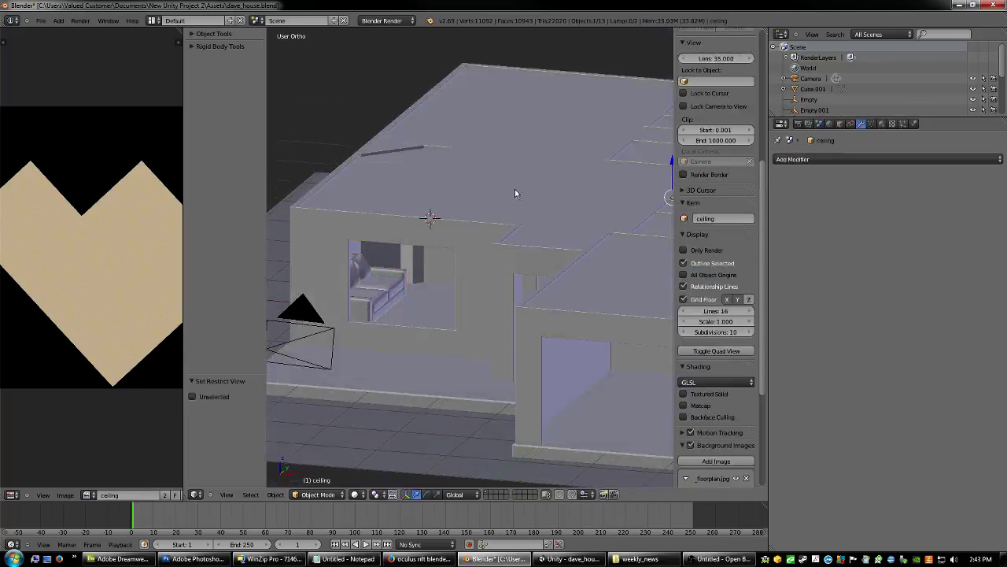
right_click(514, 192)
key("h")
- Examine the interior layout, selecting the walls and the kitchen cabinets, and view the rooms and furniture from several angles
middle_click_drag(590, 214, 412, 256)
scroll(544, 236, "down", 2)
right_click(535, 239)
key("g")
right_click(497, 266)
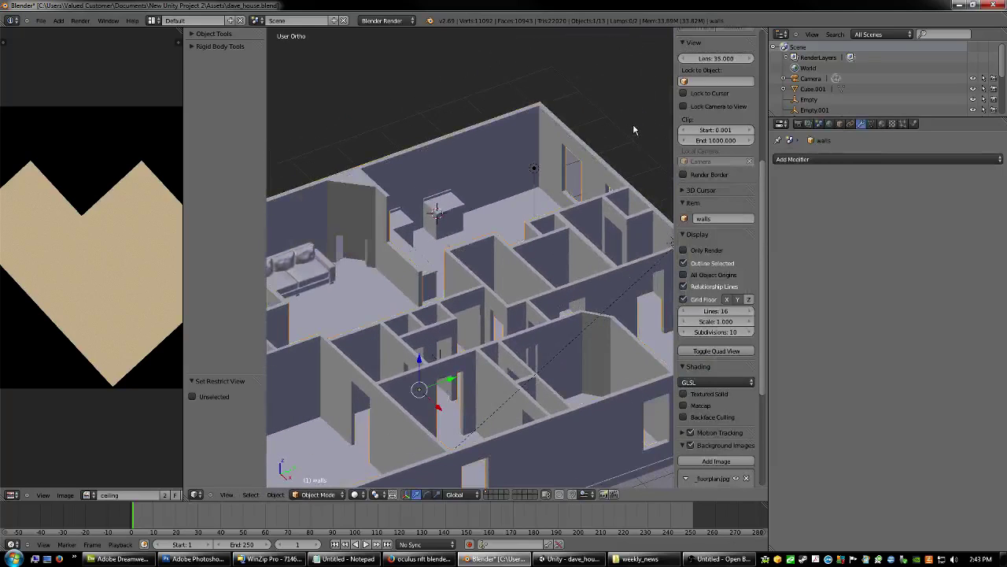
middle_click_drag(639, 128, 543, 150)
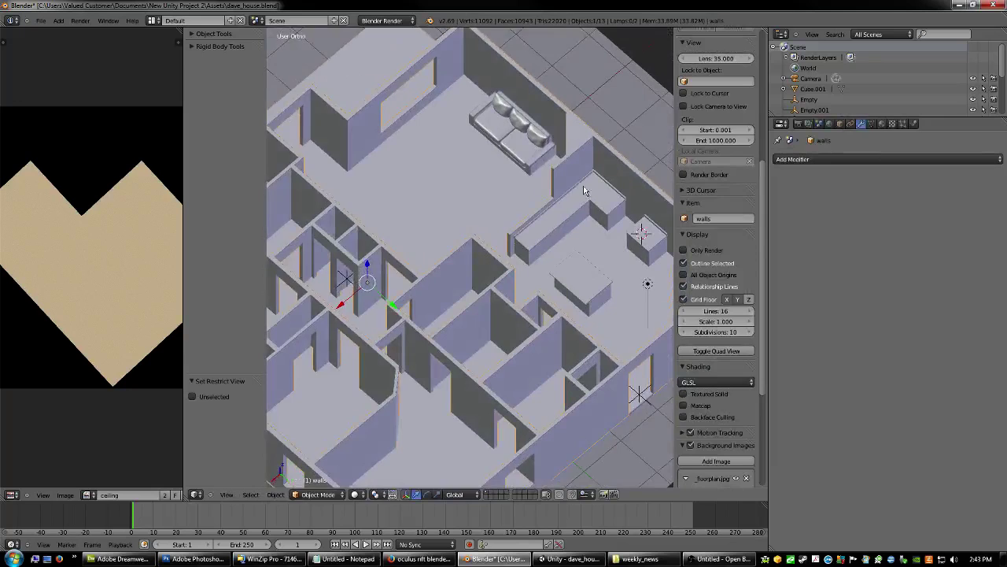
middle_click_drag(629, 218, 483, 190, "shift")
scroll(511, 202, "up", 3)
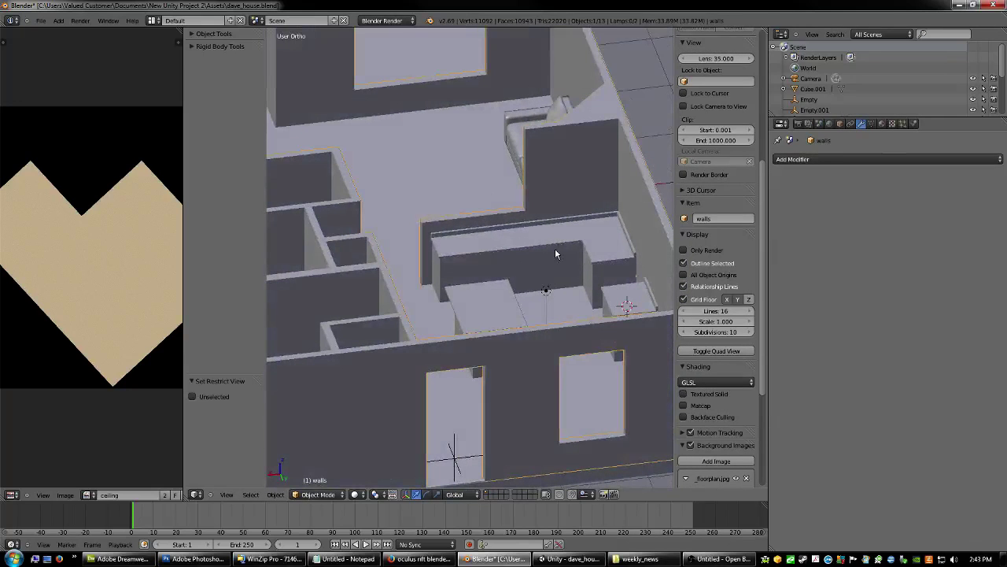
middle_click_drag(542, 261, 532, 285)
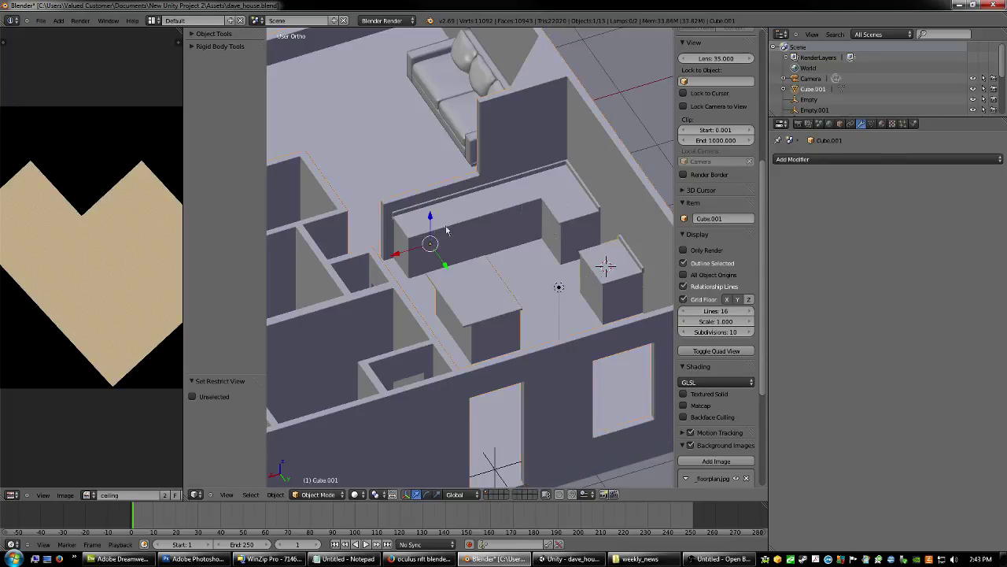
middle_click_drag(524, 272, 483, 294)
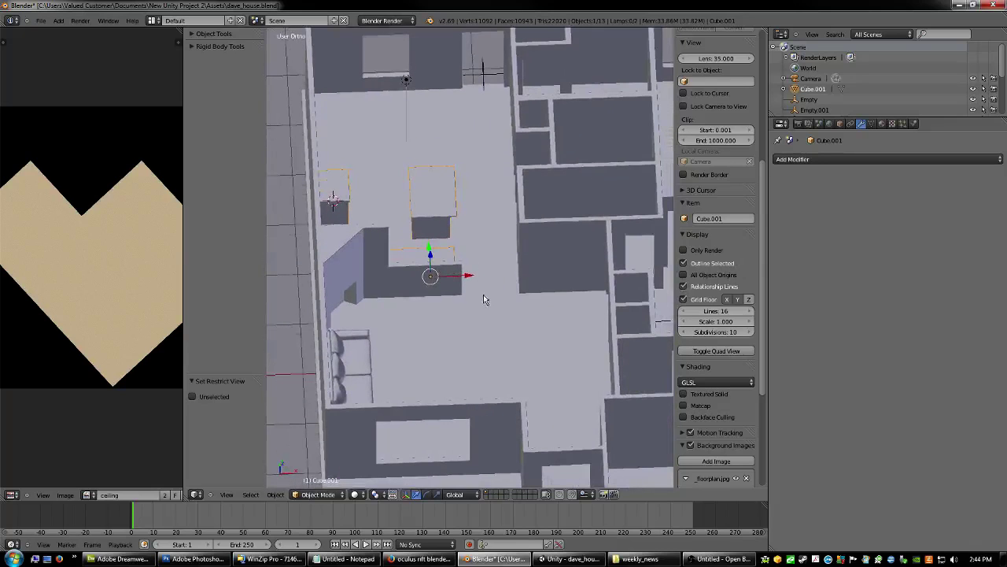
- Select the floor and set the viewport shading to Texture to show the house with its materials
right_click(475, 305)
left_click(358, 494)
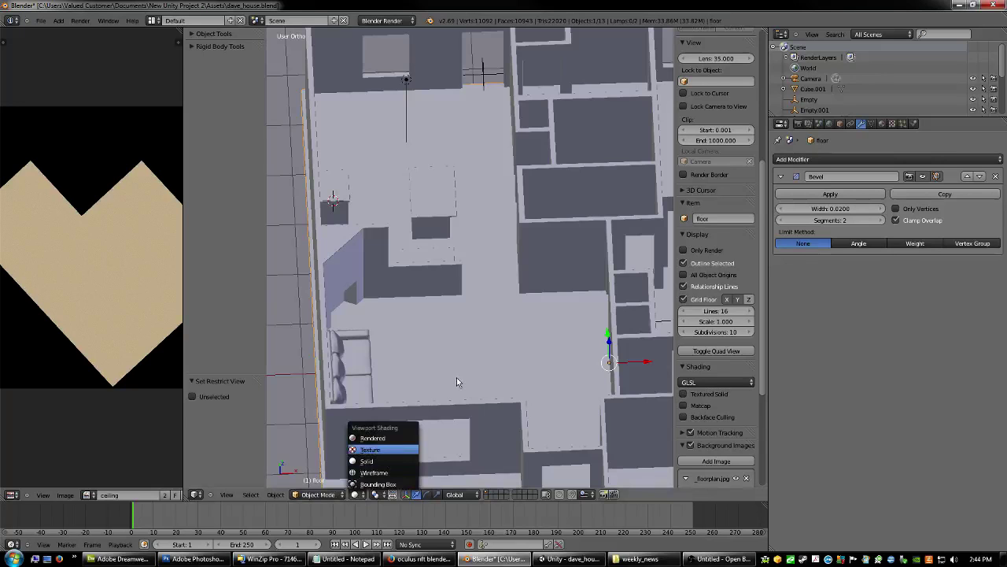
key("Return")
mouse_move(456, 377)
middle_mouse_down()
mouse_move(435, 368)
mouse_move(516, 363)
mouse_move(455, 348)
mouse_move(461, 355)
mouse_move(477, 321)
middle_mouse_up()
scroll(481, 364, "up", 2)
middle_click_drag(482, 364, 445, 320)
scroll(452, 334, "down", 2)
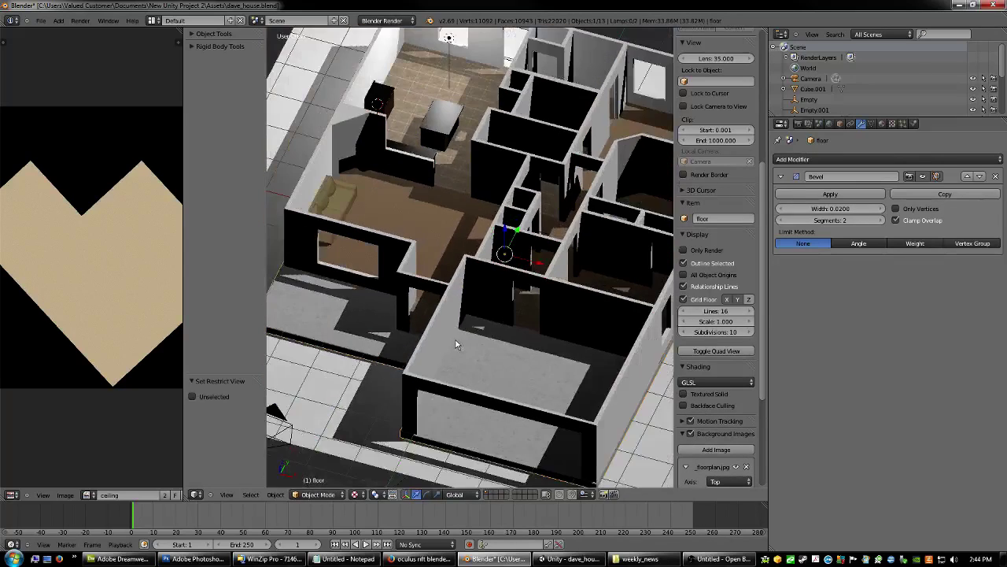
middle_click_drag(506, 339, 518, 351, "shift")
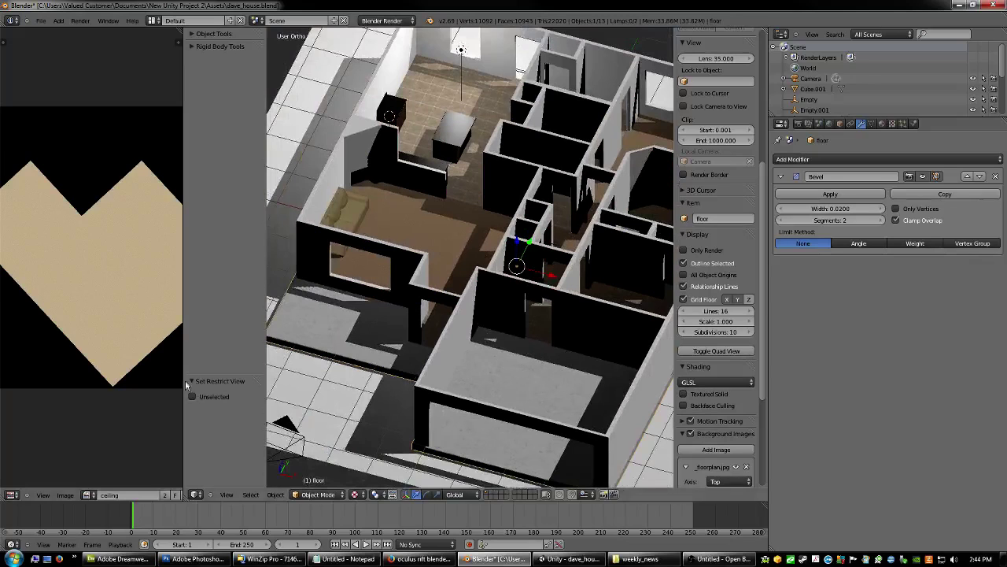
- Display the floor image in the image editor in place of the ceiling image
left_click(93, 493)
left_click(102, 480)
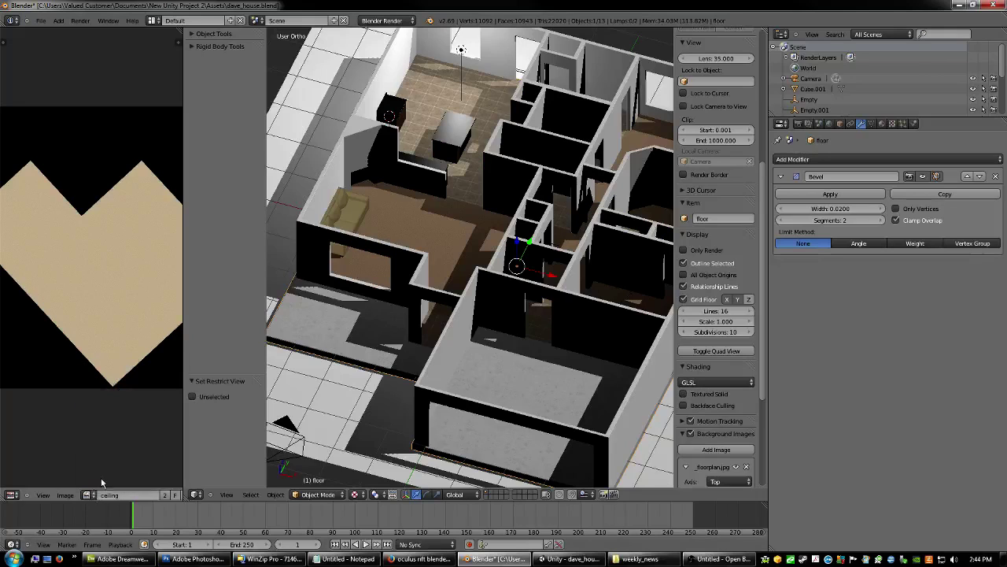
left_click(90, 495)
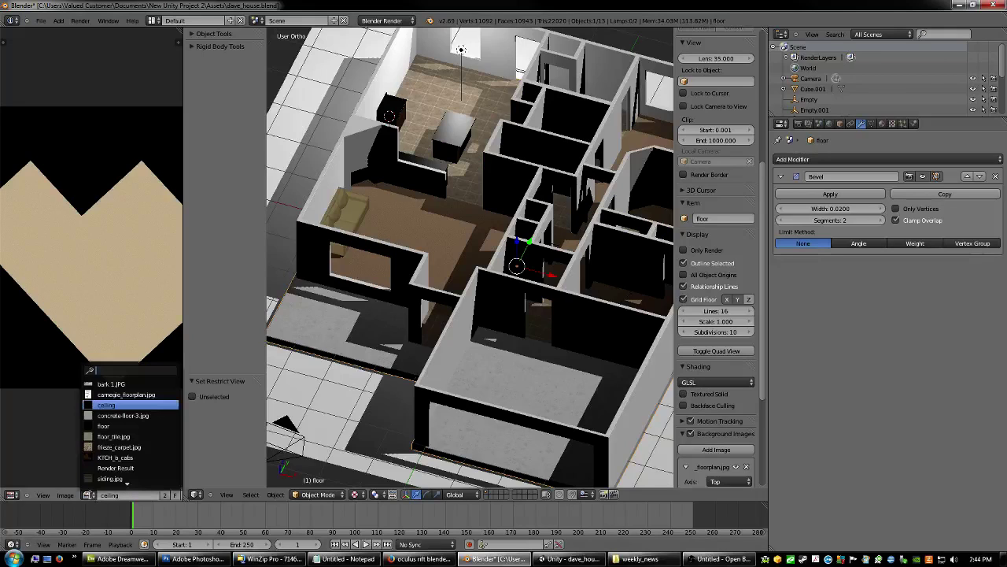
left_click(107, 426)
- Examine the floor texture image up close, including its concrete, tile and carpet areas
scroll(93, 357, "down", 2)
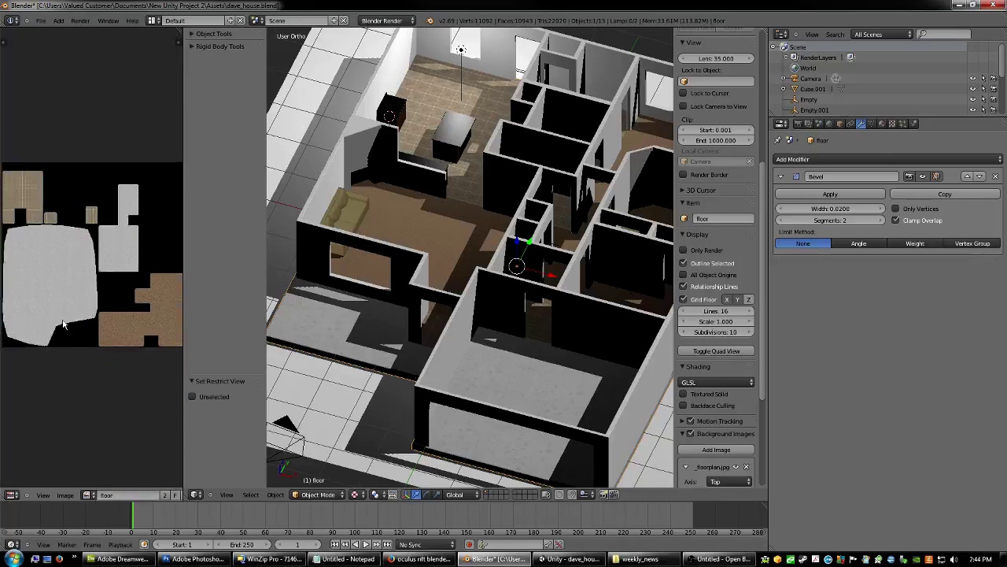
middle_click_drag(93, 355, 34, 306)
scroll(95, 365, "up", 5)
middle_click_drag(38, 409, 54, 301)
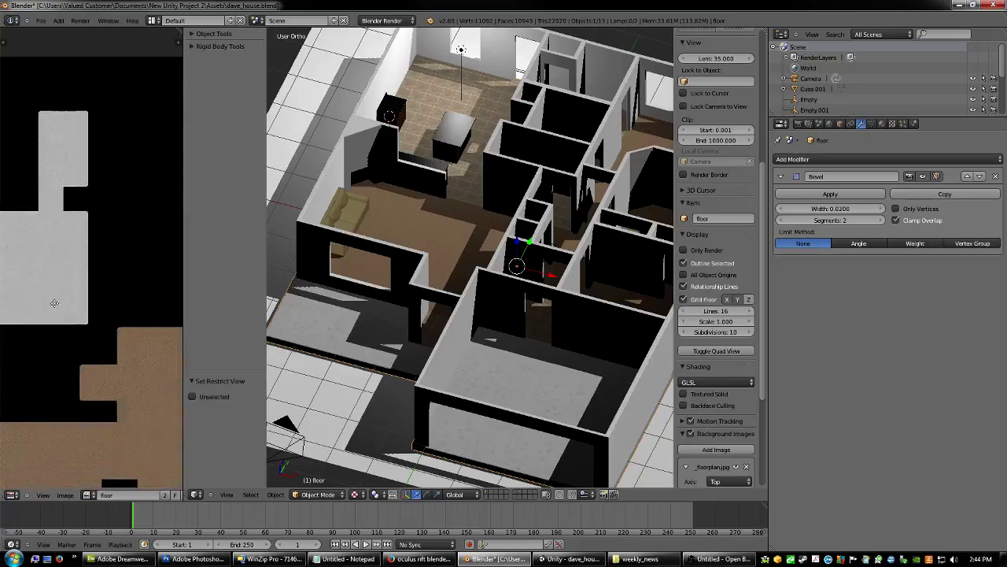
middle_click_drag(120, 394, 98, 361)
scroll(111, 402, "up", 5)
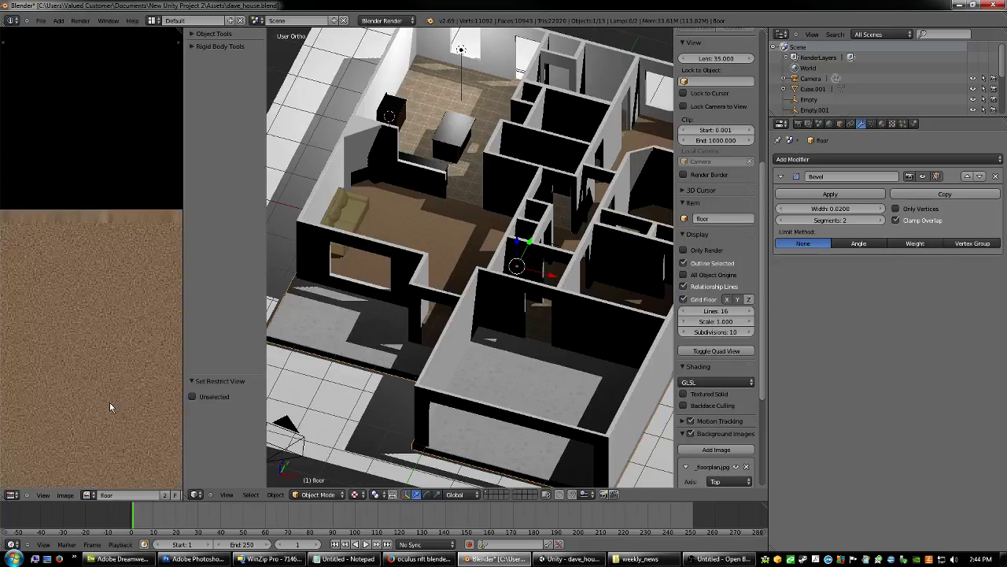
scroll(110, 407, "down", 6)
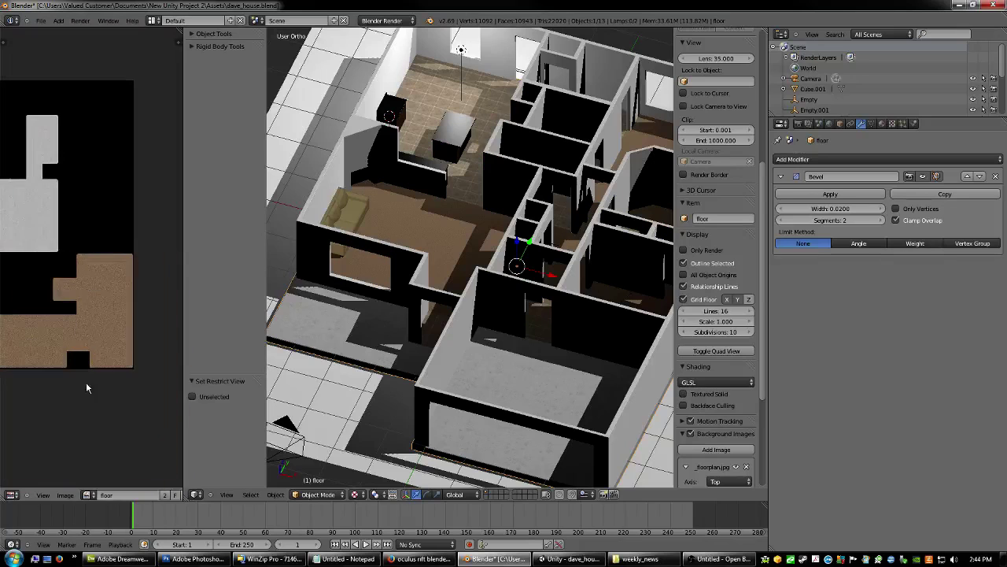
middle_click_drag(165, 303, 166, 303)
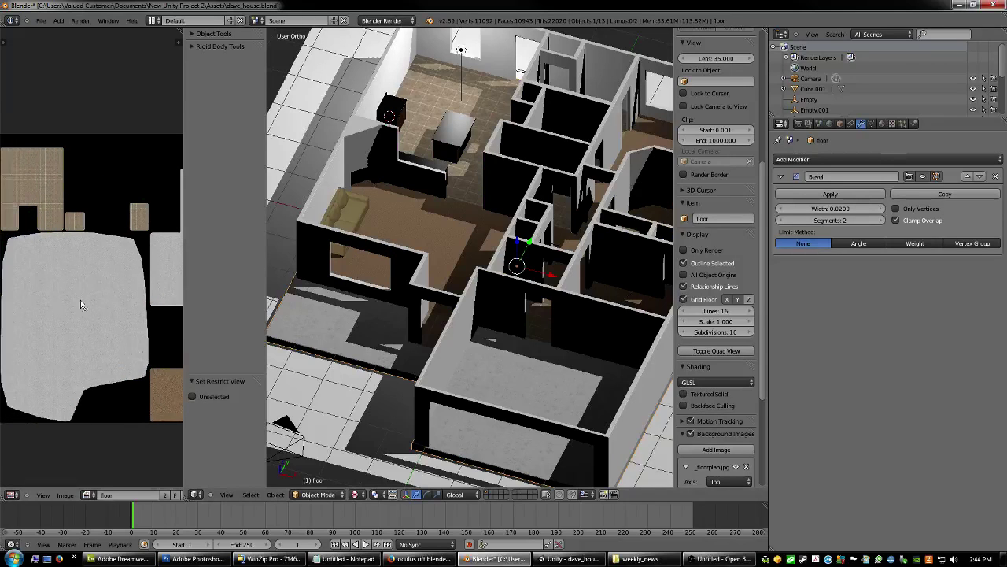
middle_click_drag(126, 347, 30, 342)
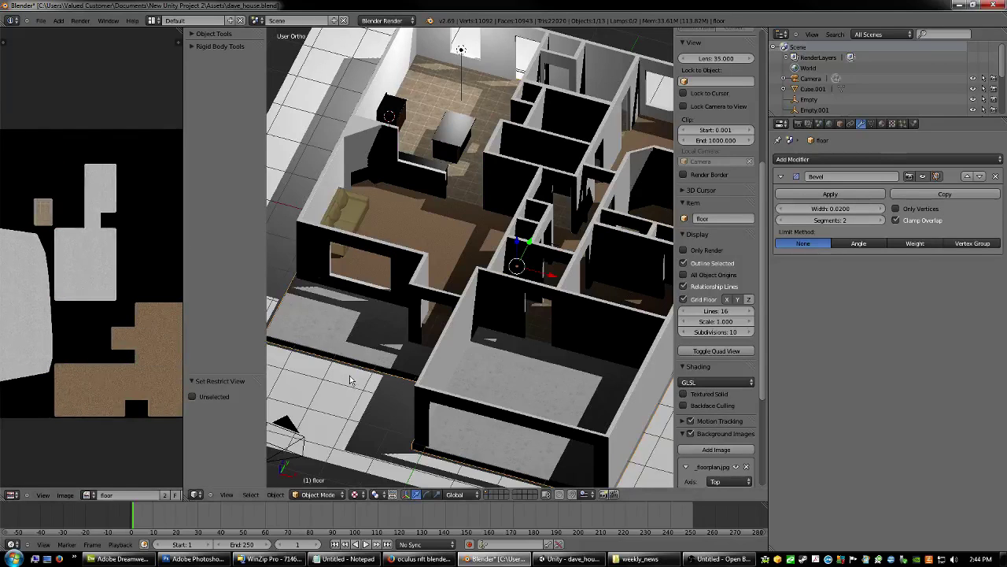
- Examine the textured floors throughout the house in the 3D view, from the porch and garage to the kitchen and bedrooms
middle_click_drag(351, 381, 417, 383)
middle_click_drag(474, 365, 416, 321)
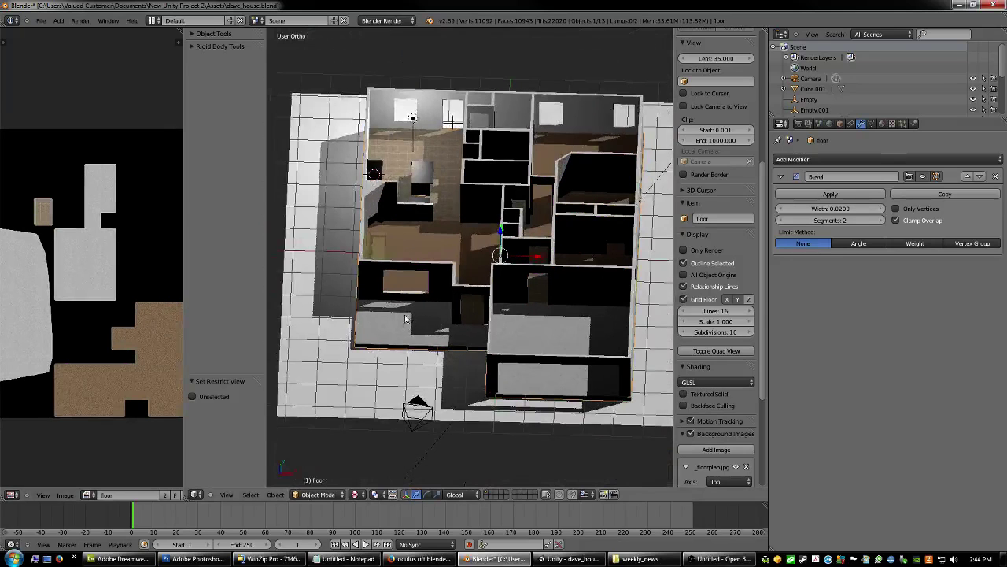
middle_click_drag(461, 337, 452, 363)
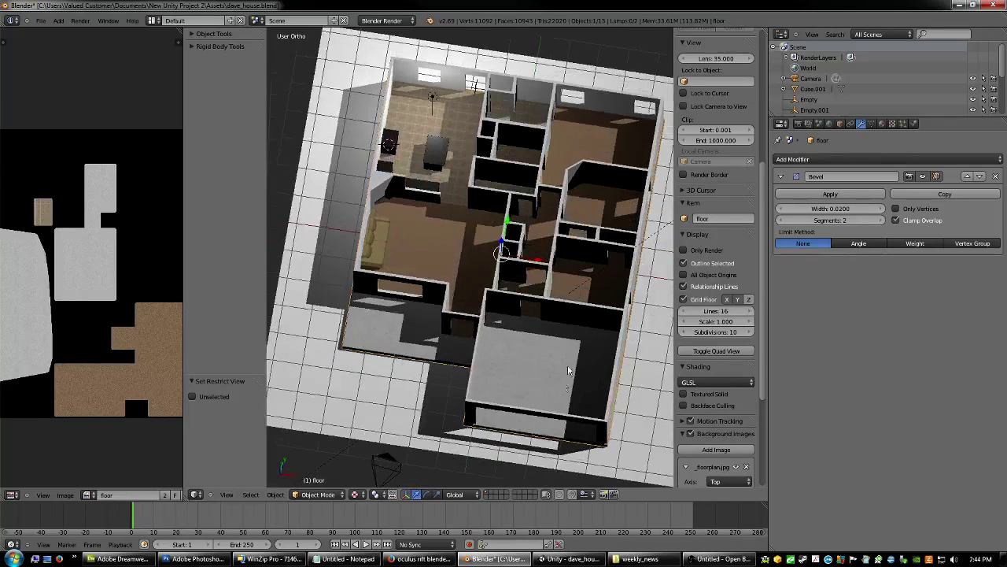
middle_click_drag(569, 370, 512, 351)
scroll(496, 362, "up", 5)
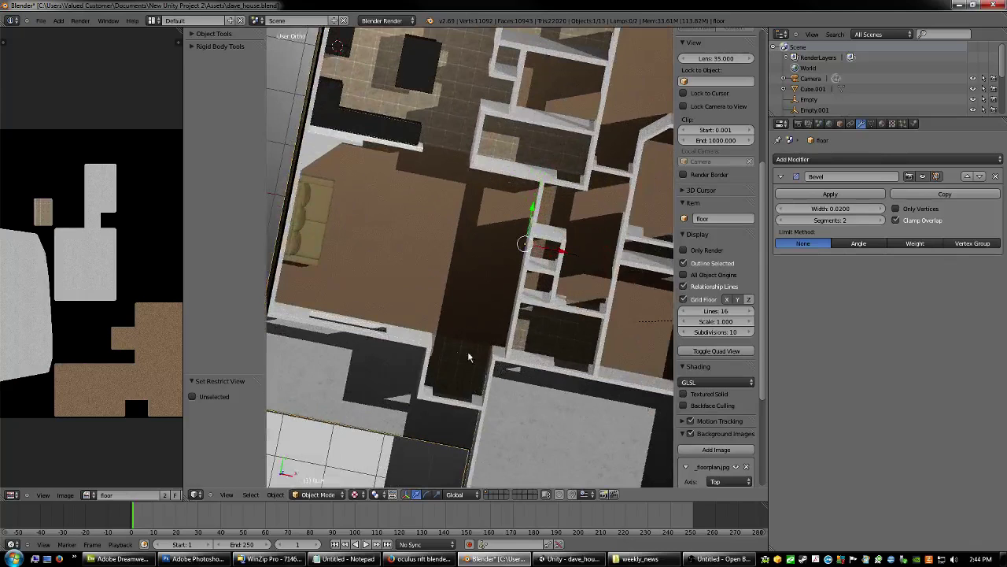
middle_click_drag(476, 245, 494, 348)
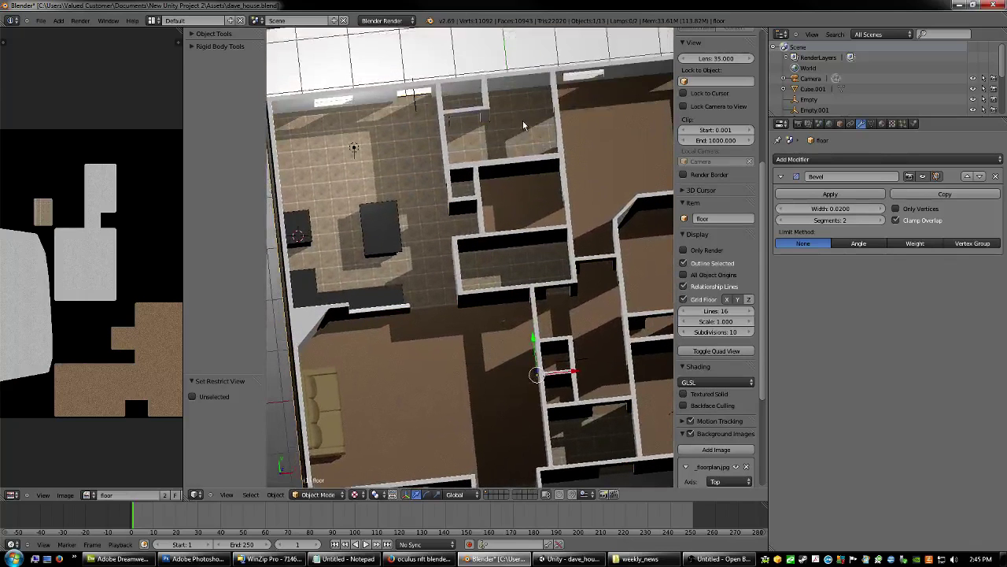
scroll(515, 280, "down", 4)
scroll(431, 189, "up", 4)
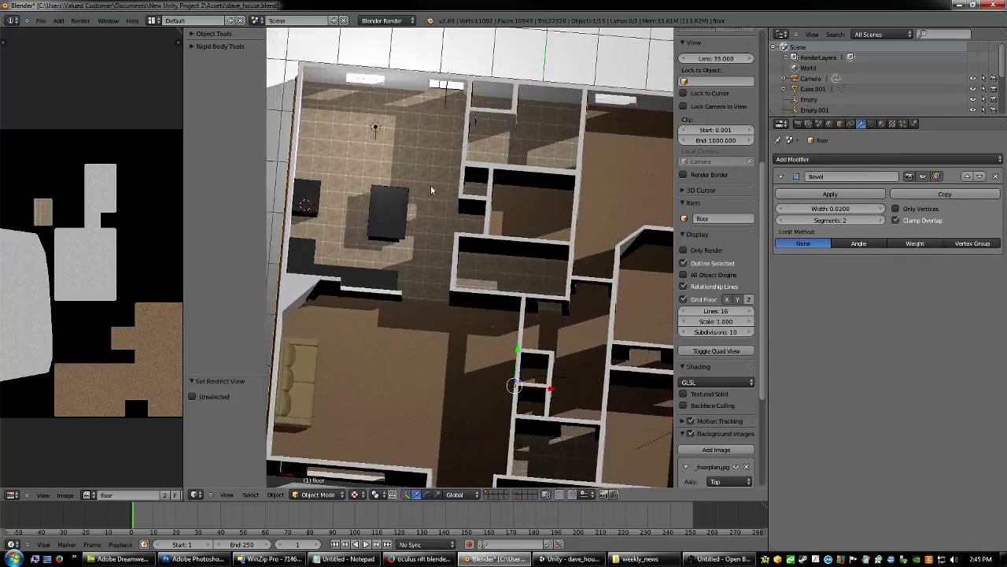
middle_click_drag(425, 252, 374, 224)
middle_click_drag(438, 233, 468, 240)
scroll(428, 215, "down", 4)
scroll(468, 253, "up", 3)
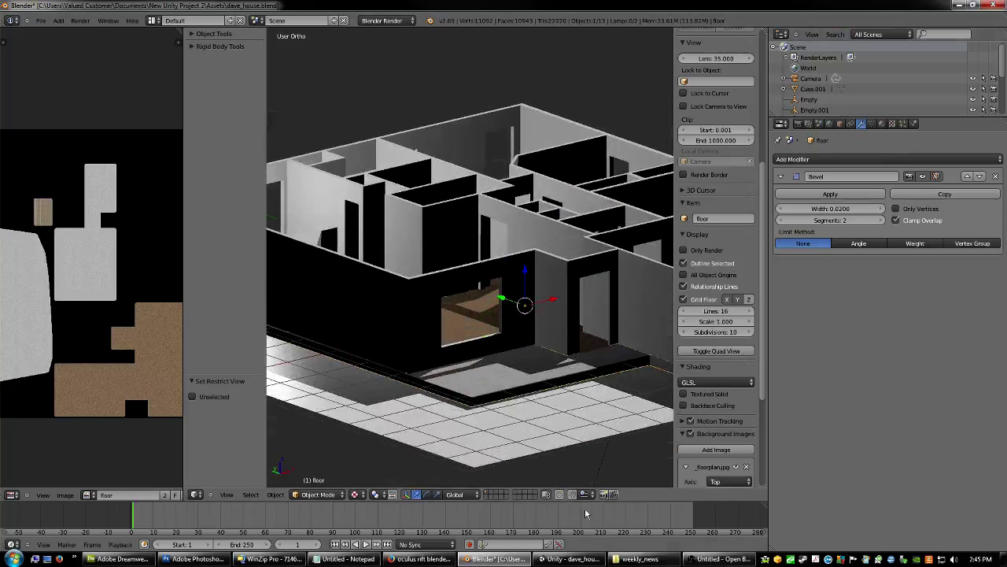
- Switch to Unity and examine the lit dave_house model and the player controller at its front in the scene
left_click(602, 559)
middle_click_drag(468, 271, 528, 314)
scroll(545, 294, "down", 3)
mouse_move(548, 299)
left_mouse_down("alt")
mouse_move(477, 276)
mouse_move(503, 293)
mouse_move(569, 294)
mouse_move(575, 306)
mouse_move(522, 288)
mouse_move(540, 289)
left_mouse_up("alt")
middle_click_drag(541, 290, 495, 256)
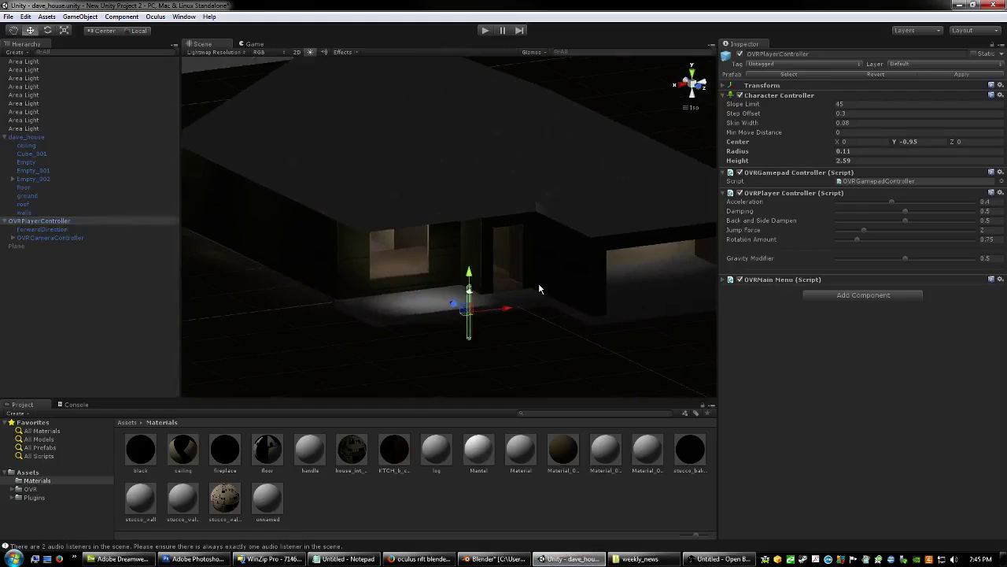
right_click_drag(539, 285, 530, 294)
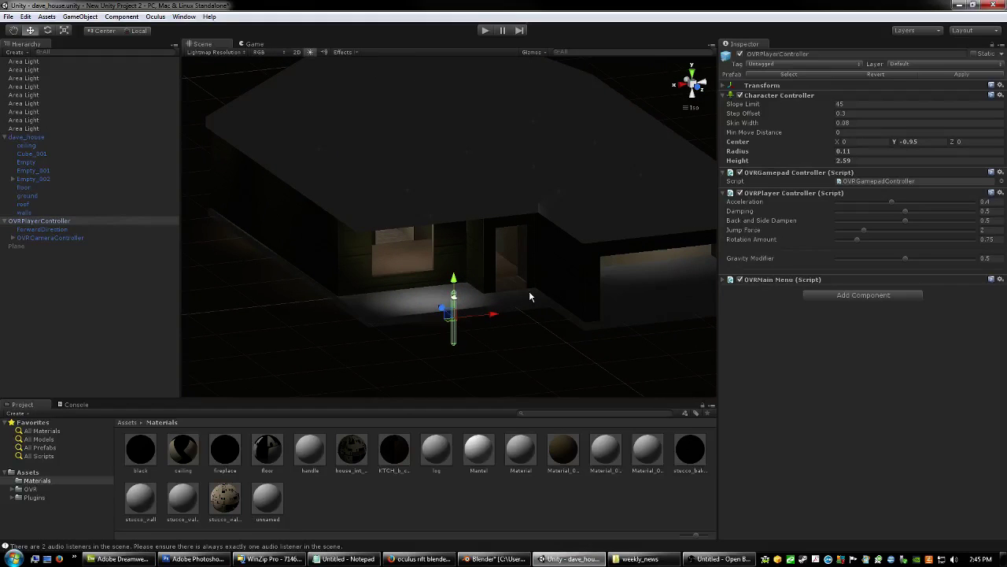
left_click_drag(533, 292, 550, 119, "alt")
- Run the scene in play mode and walk through the rooms of the house in the Oculus stereo view
left_click(486, 31)
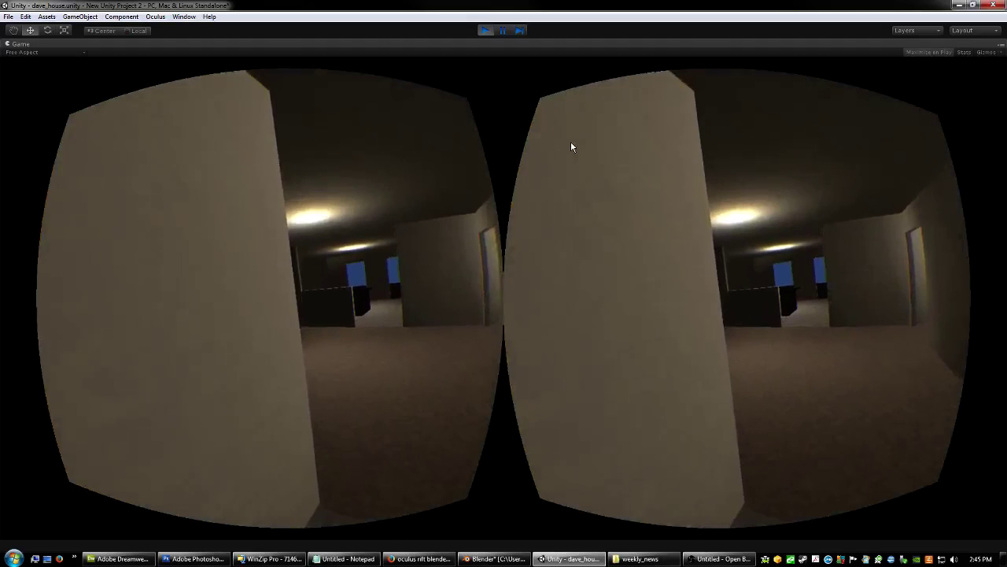
key("w")
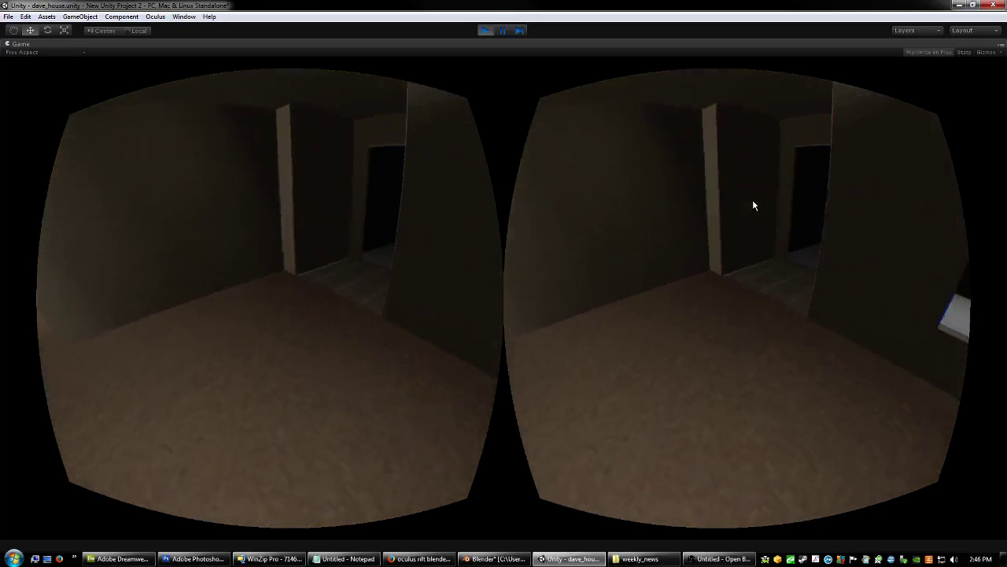
key("w")
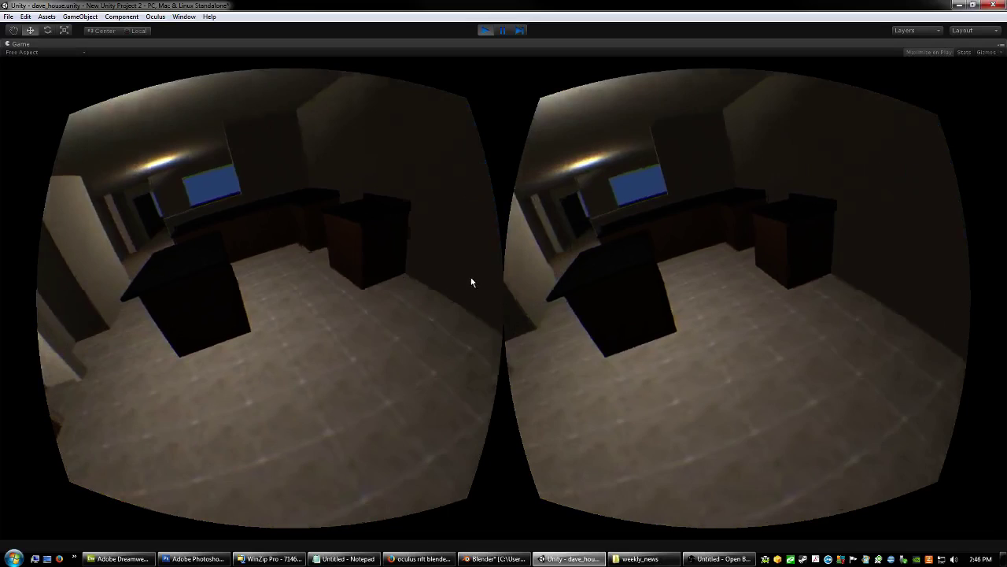
key("w")
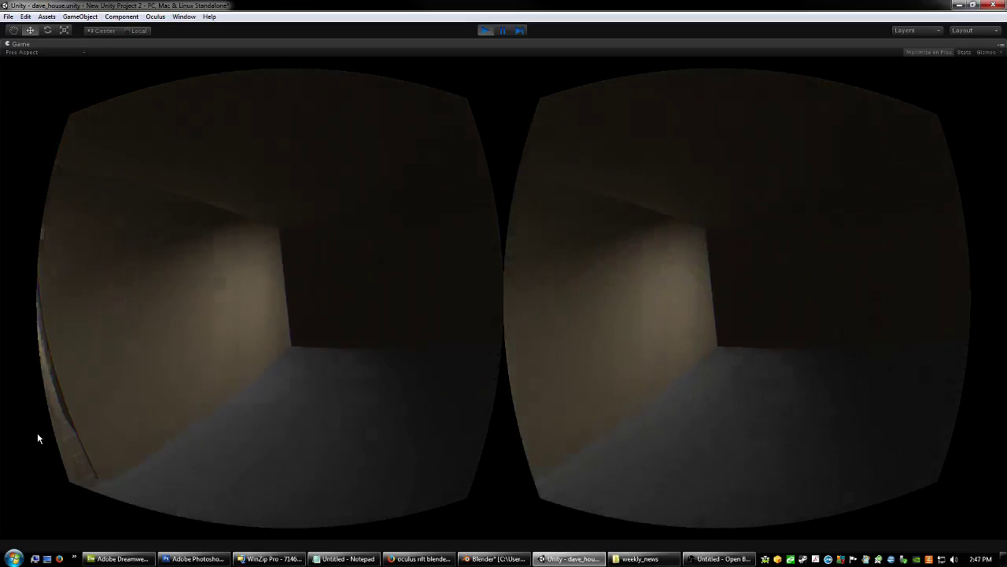
- Walk from the garage through the tiled entry, along the carpeted hallway and back out to the living area in the stereo view
key("w")
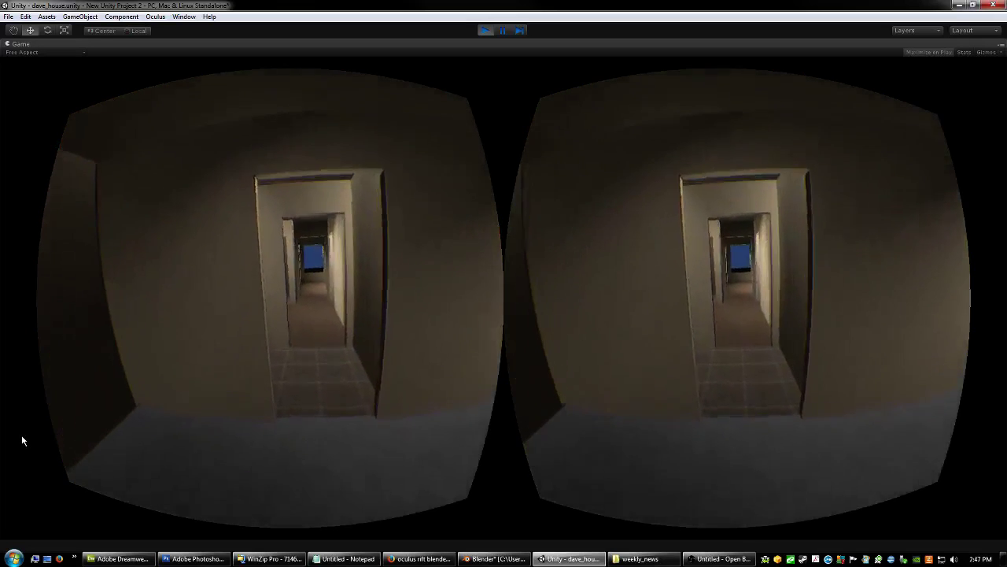
key("w")
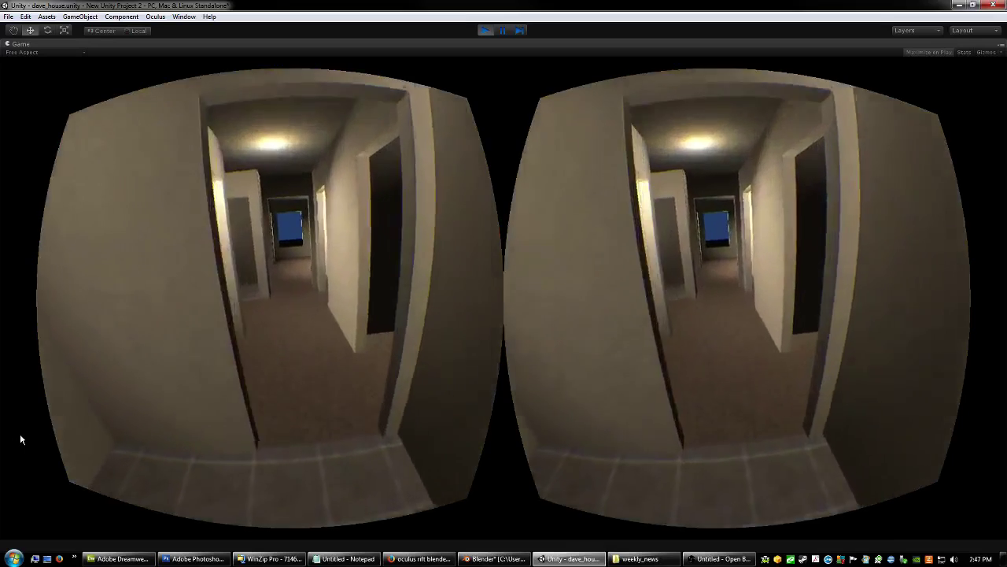
key("w")
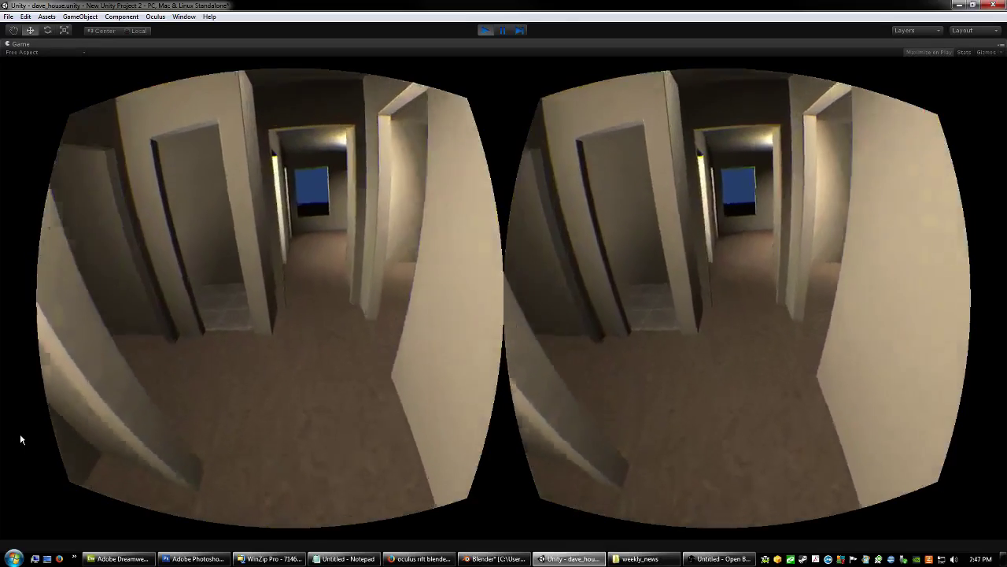
key("w")
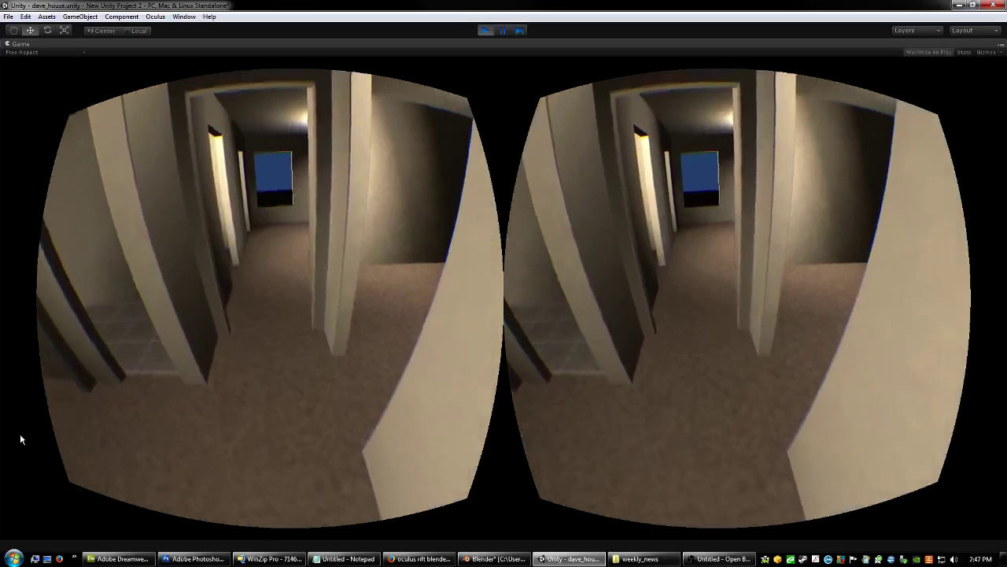
key("w")
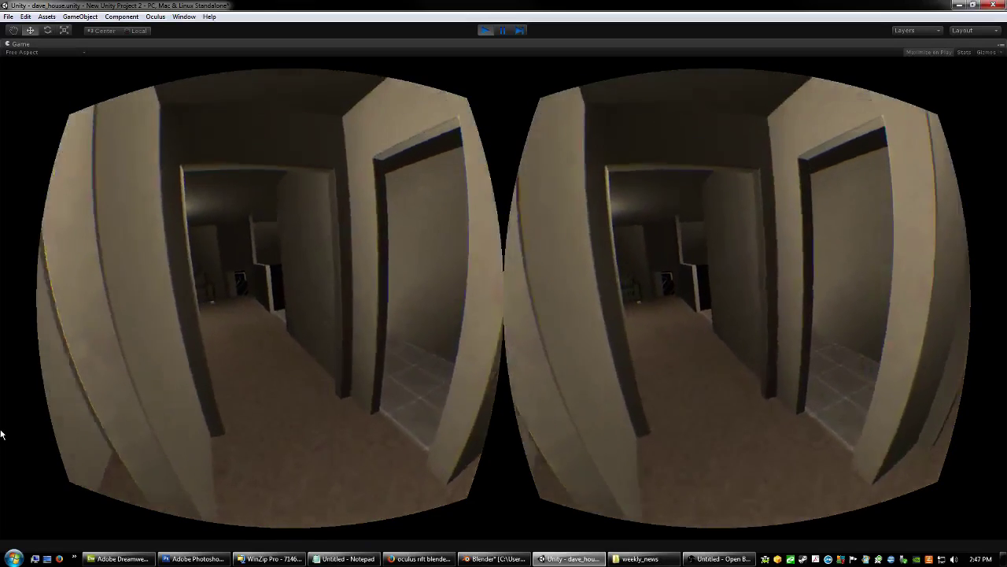
key("w")
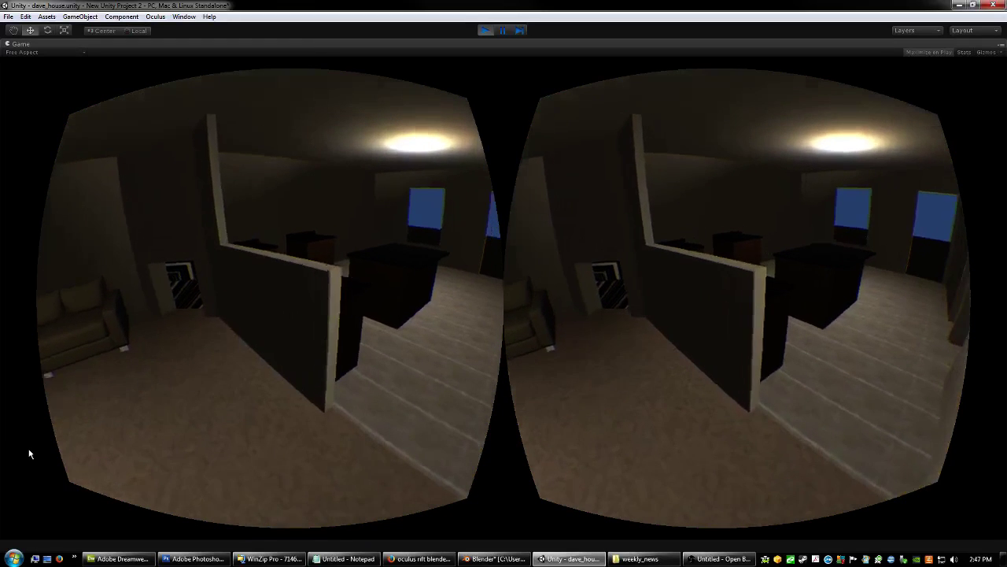
- Examine the half wall, kitchen counters and tiled floor, and walk across the carpeted living room past the hallway opening
key("w")
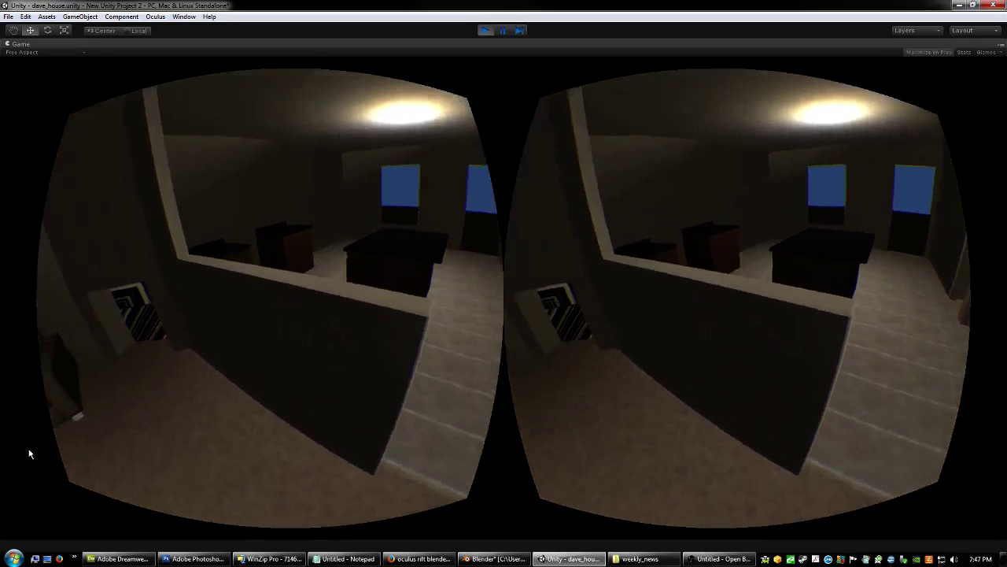
key("s")
key("w")
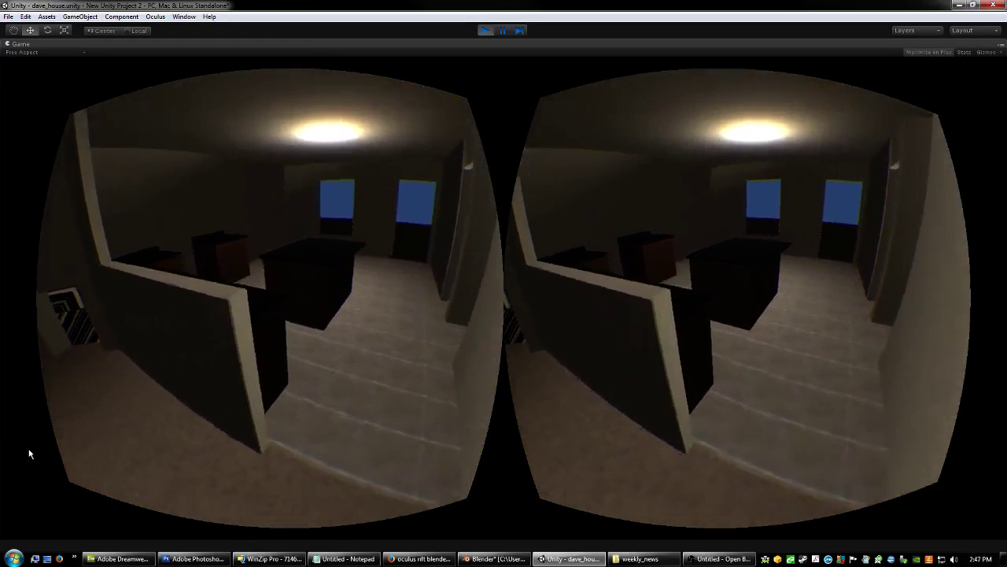
key("w")
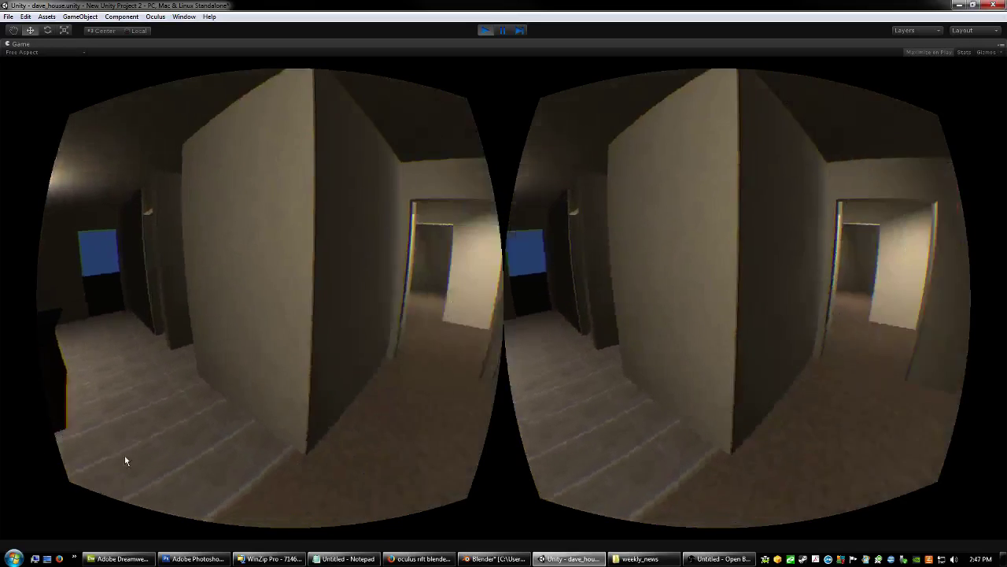
key("w")
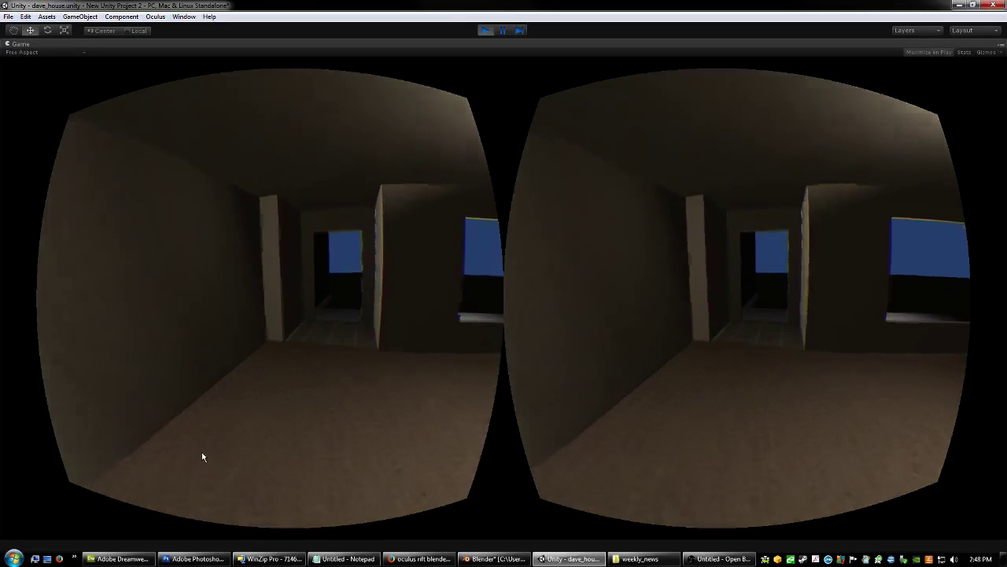
key("w")
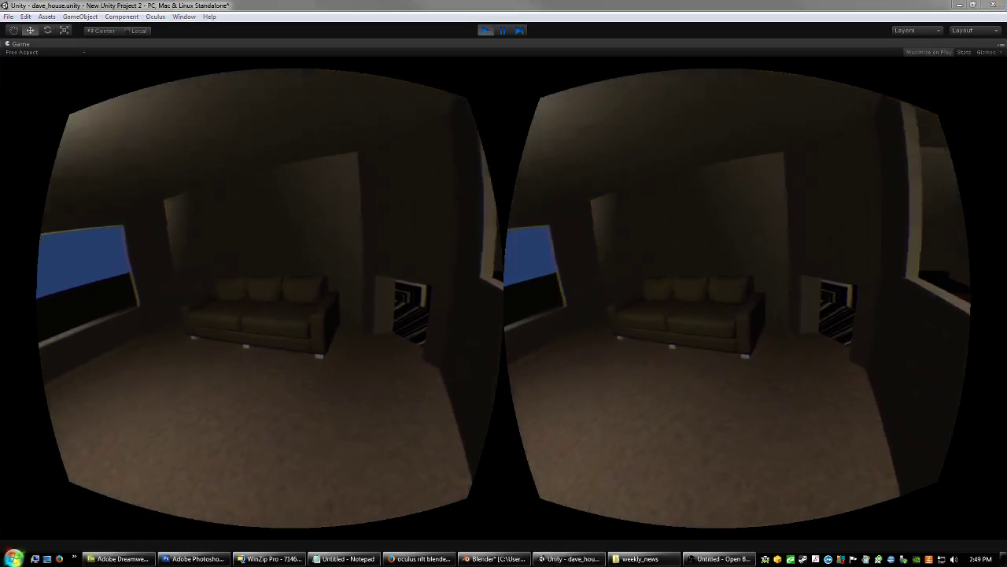
- Look around the living room's ceiling light, window and couch, and toggle the Oculus information overlay
left_click(45, 545)
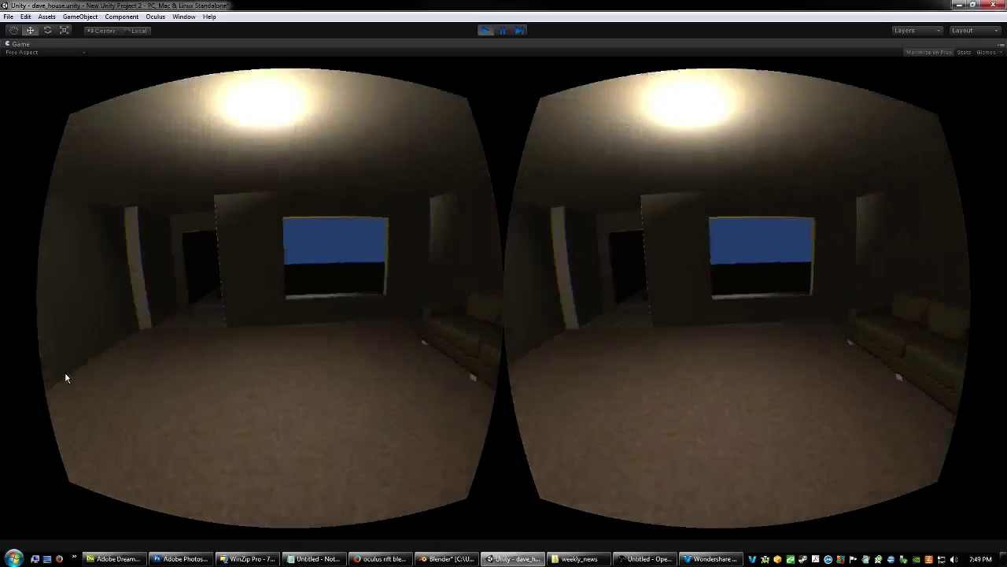
key("w")
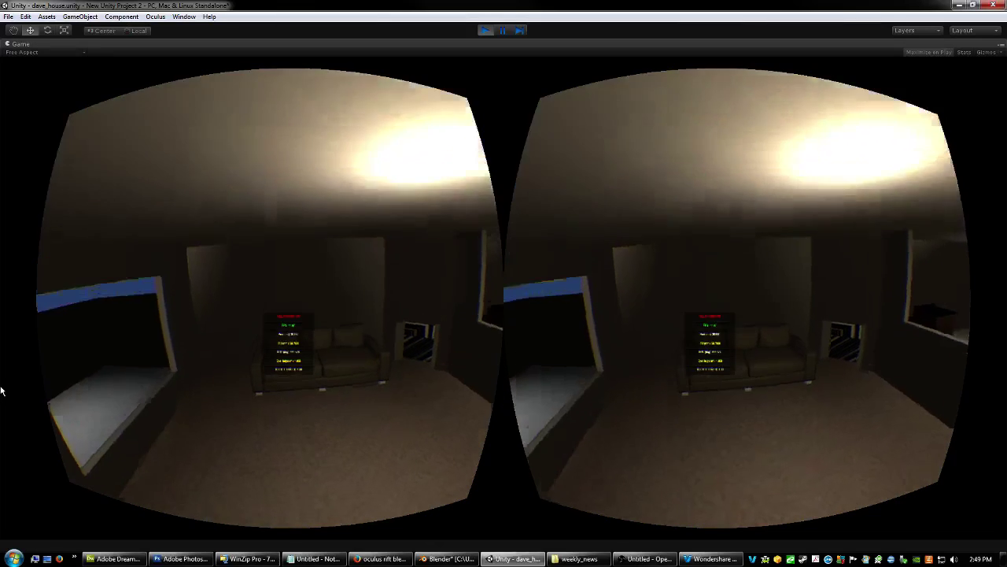
key("space")
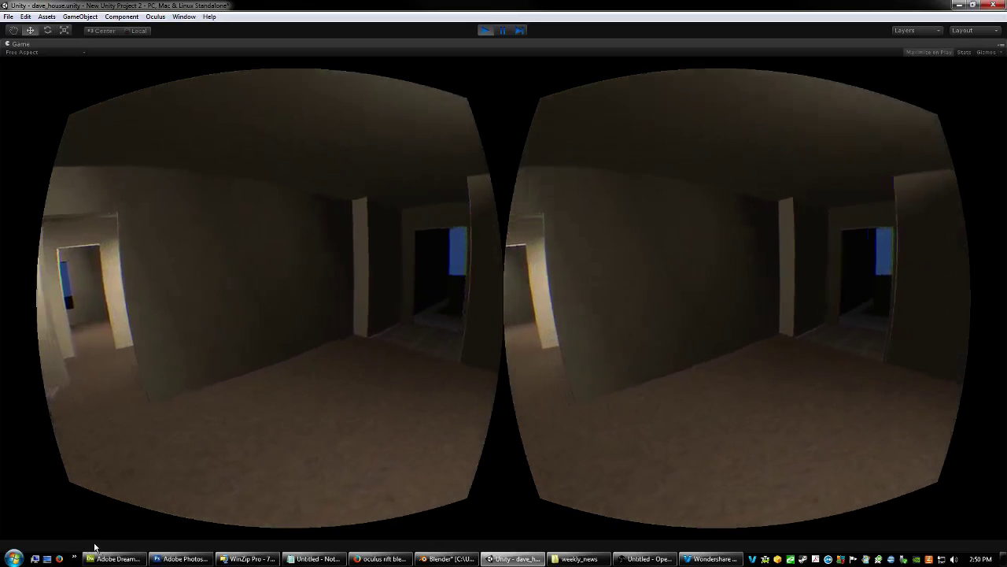
- Walk around the concrete porch outside the house, return to the carpeted interior, and stop play mode
mouse_move(114, 557)
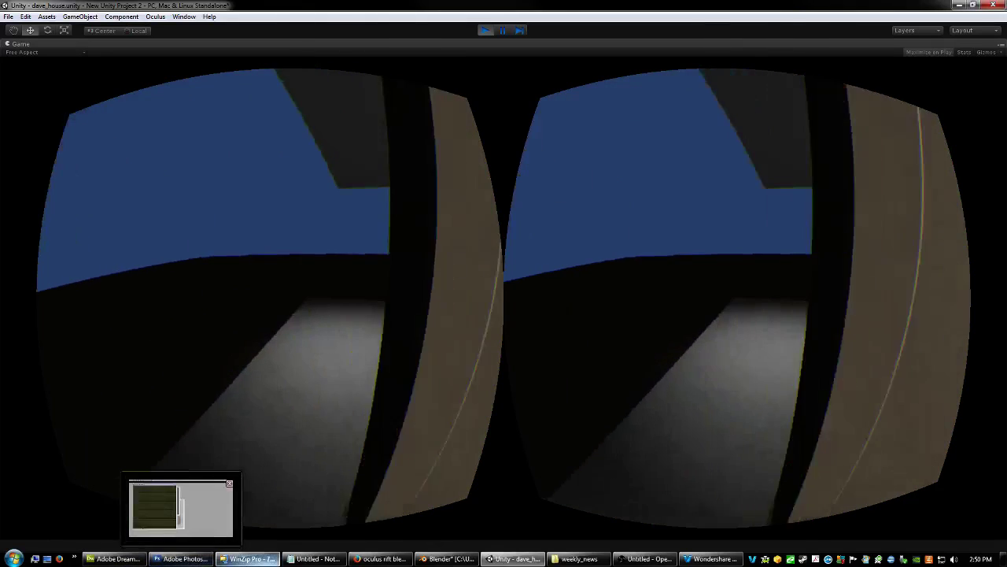
key("w")
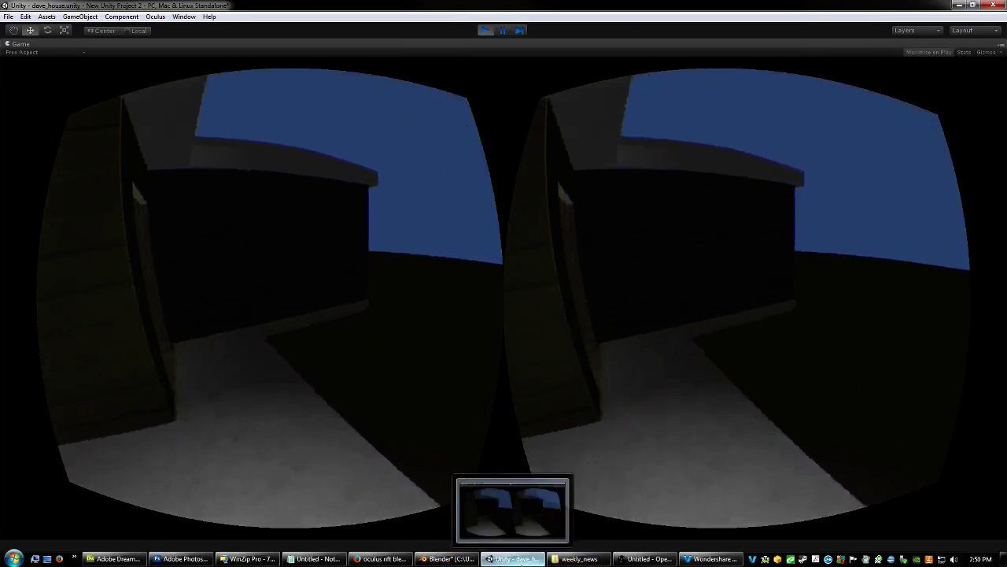
mouse_move(453, 562)
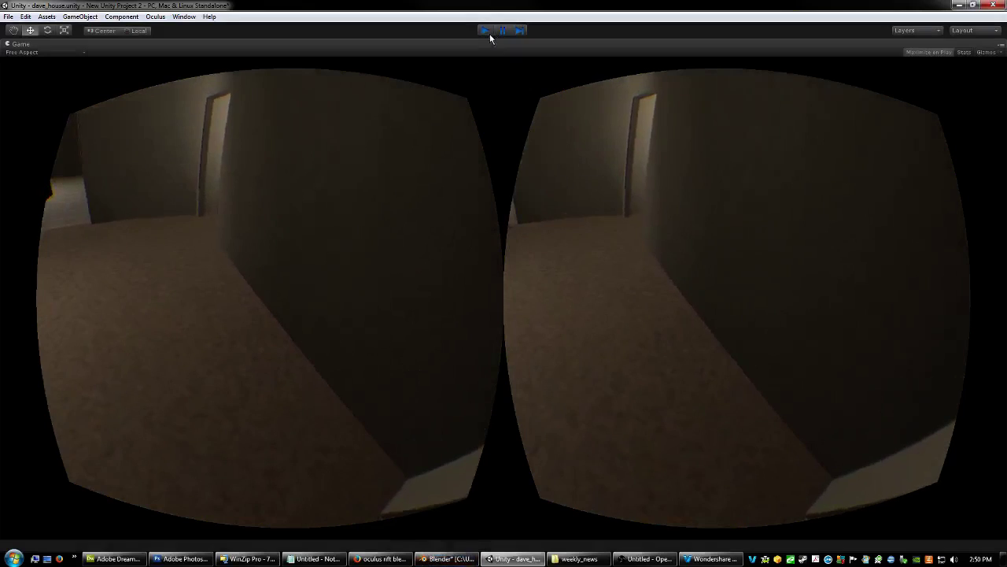
left_click(488, 32)
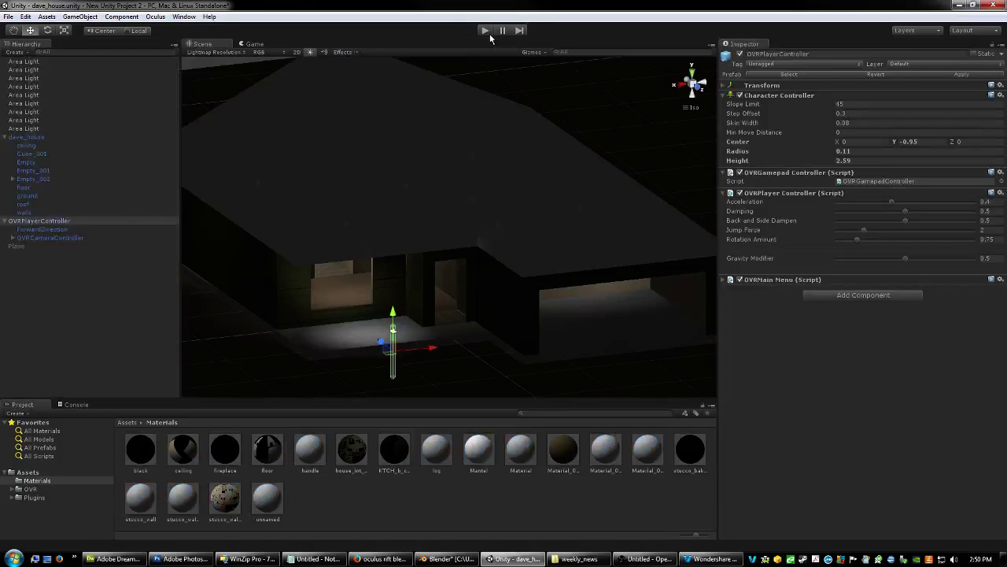